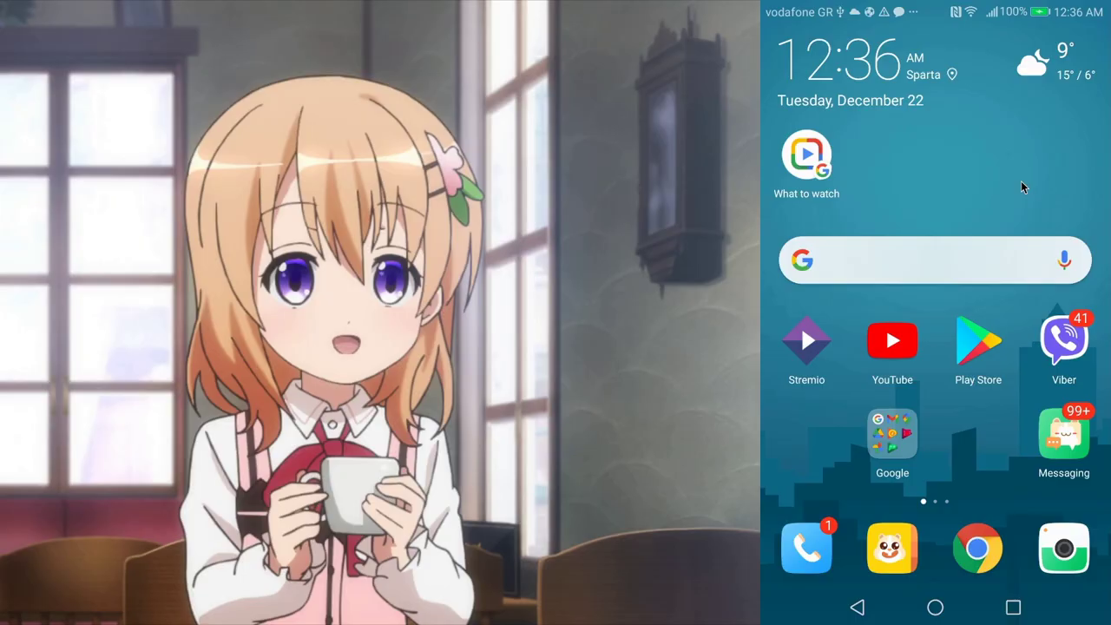
# - Open the account's own channel in the phone's YouTube app and open its story from the channel's profile picture
pyautogui.click(892, 343)
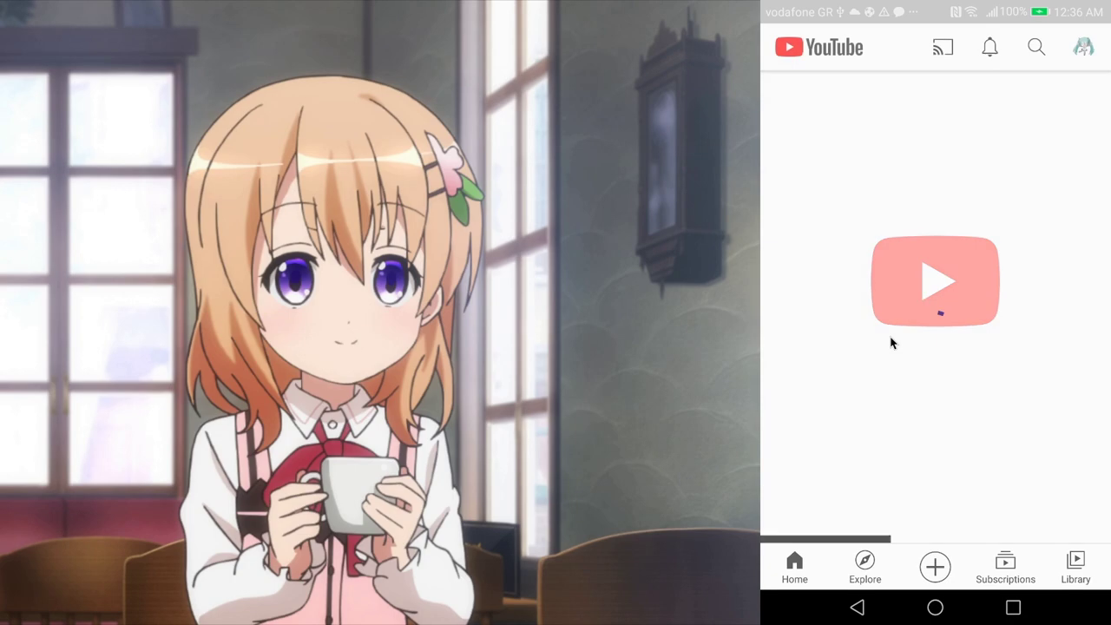
pyautogui.click(1082, 48)
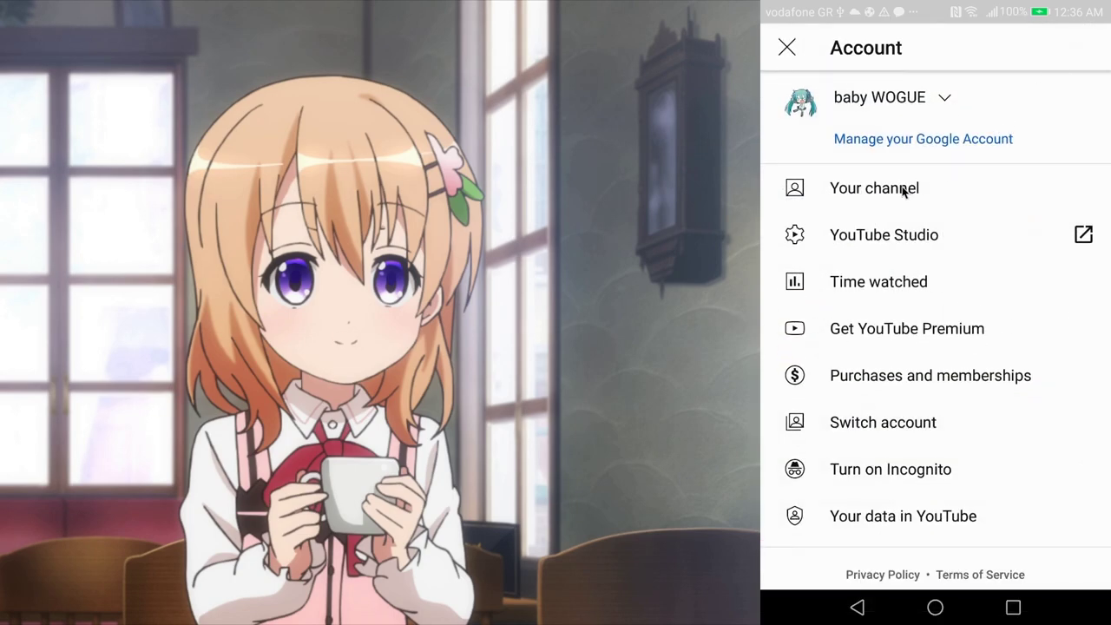
pyautogui.click(903, 189)
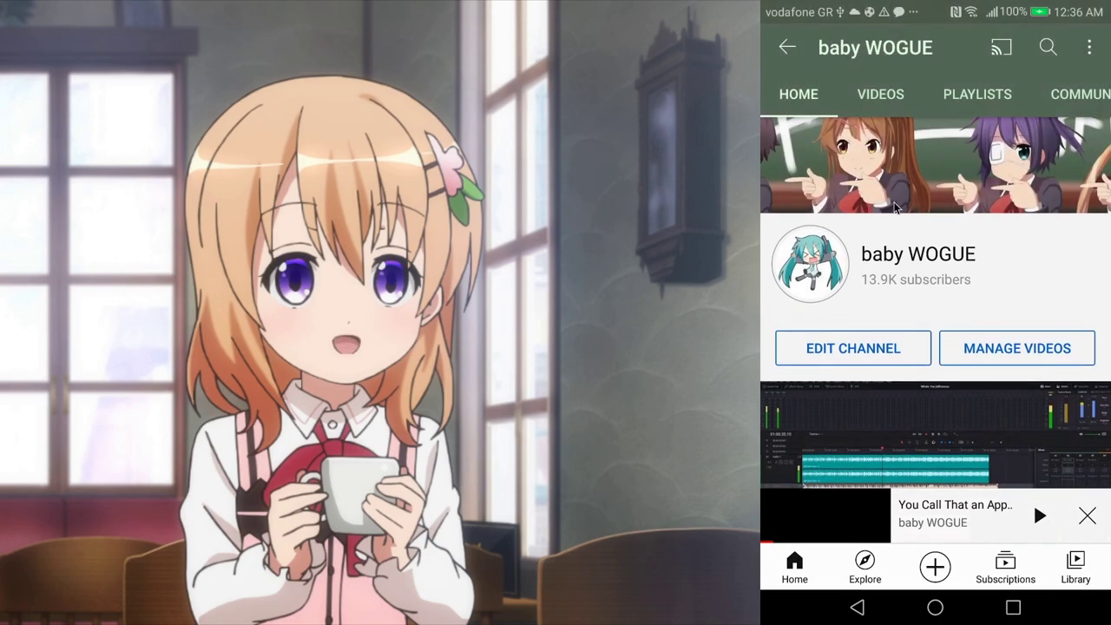
pyautogui.click(797, 270)
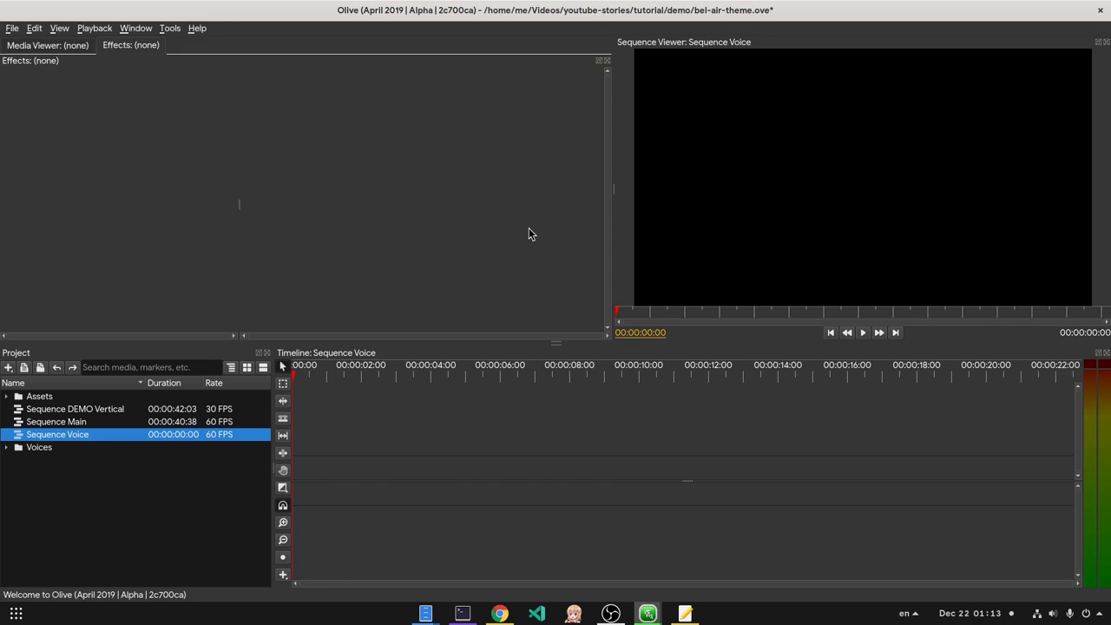
# - Create a new vertical sequence in Olive, 1080 pixels wide and 1920 high, at 30 FPS
pyautogui.hotkey('ctrl', 'shift', 'n')
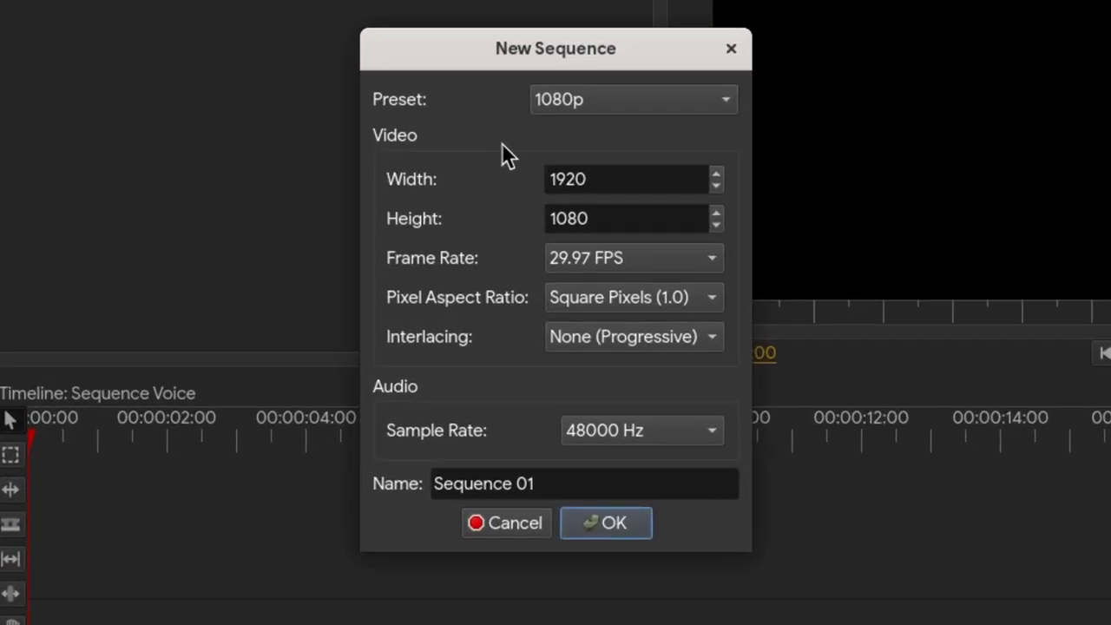
pyautogui.doubleClick(645, 175)
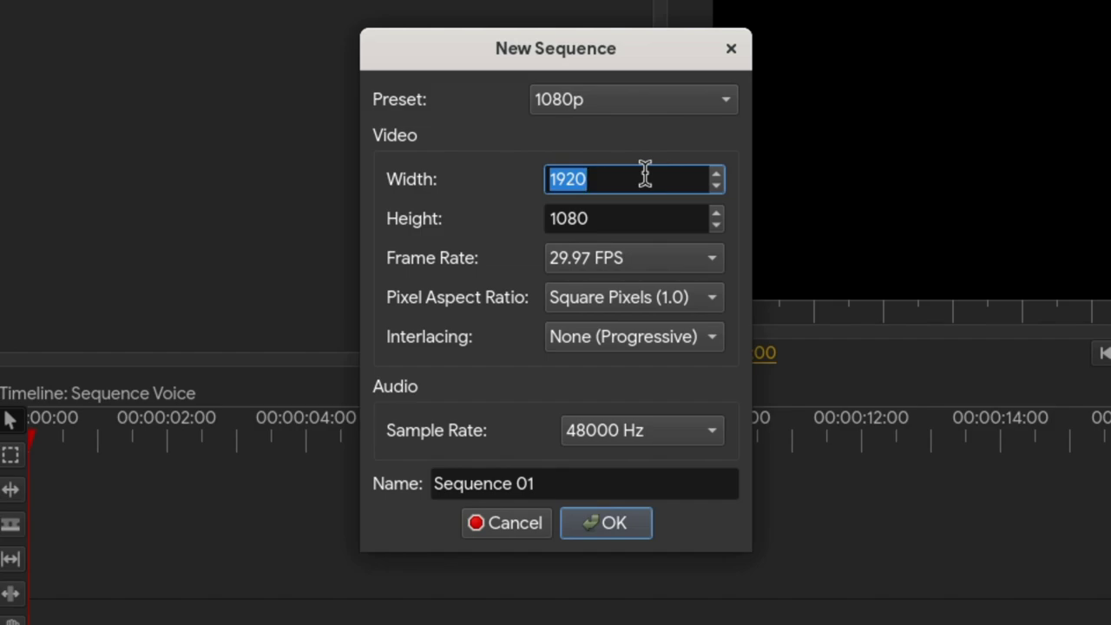
pyautogui.write('10')
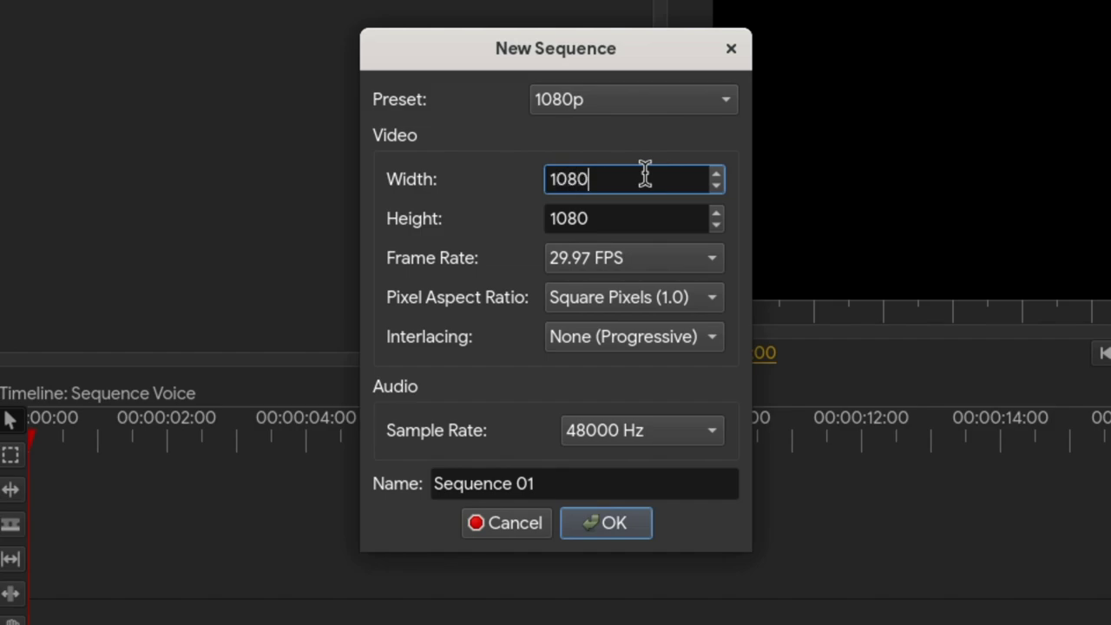
pyautogui.press('Tab')
pyautogui.write('1')
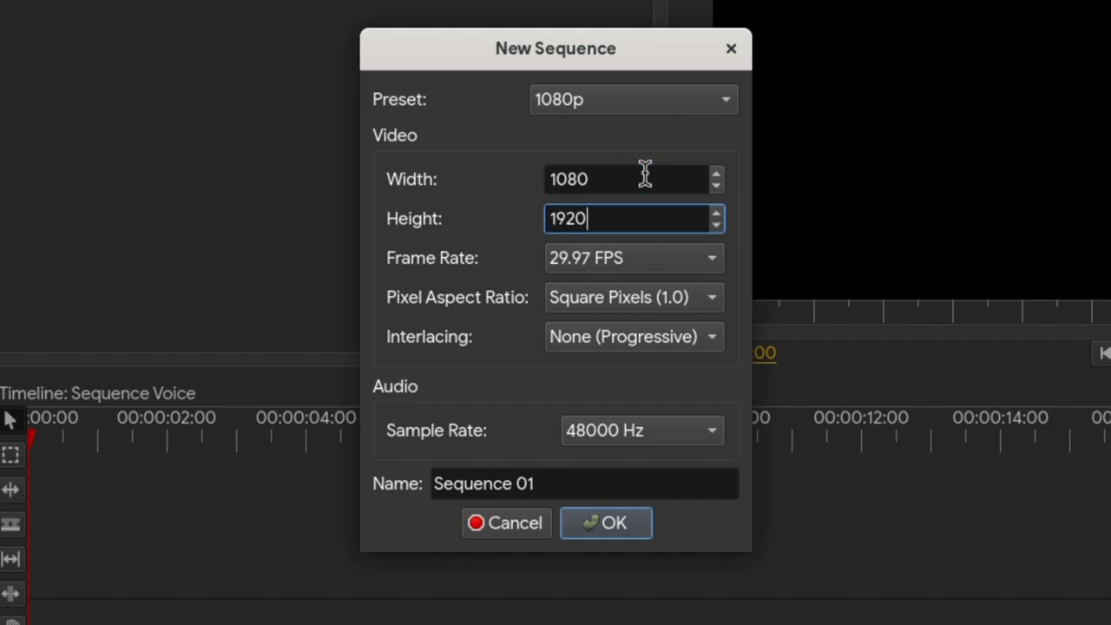
pyautogui.write('920')
pyautogui.click(602, 259)
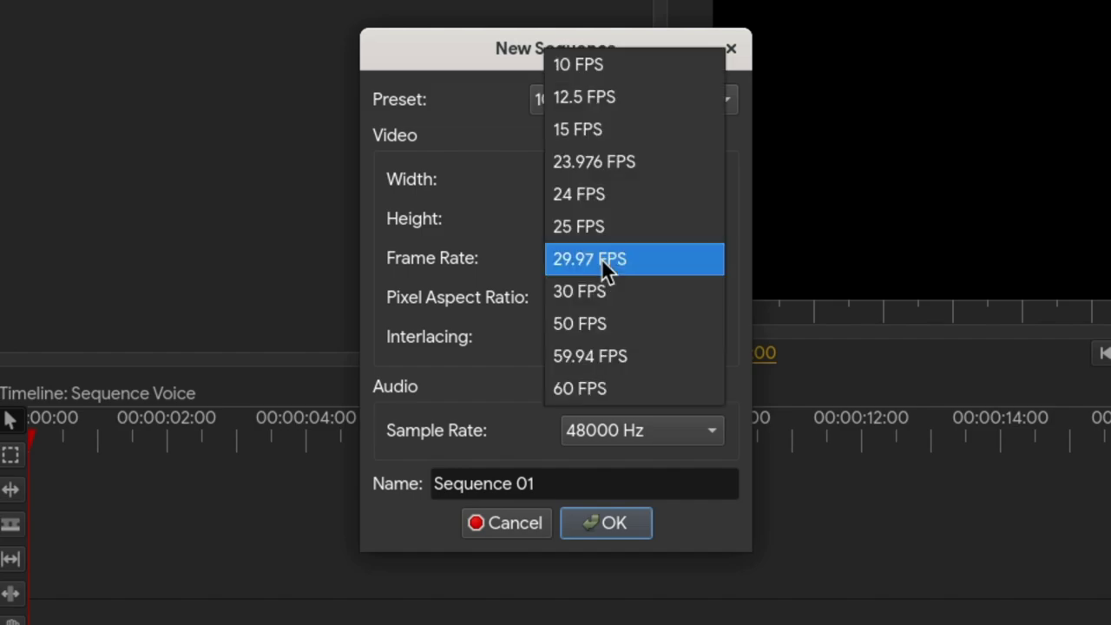
pyautogui.click(605, 293)
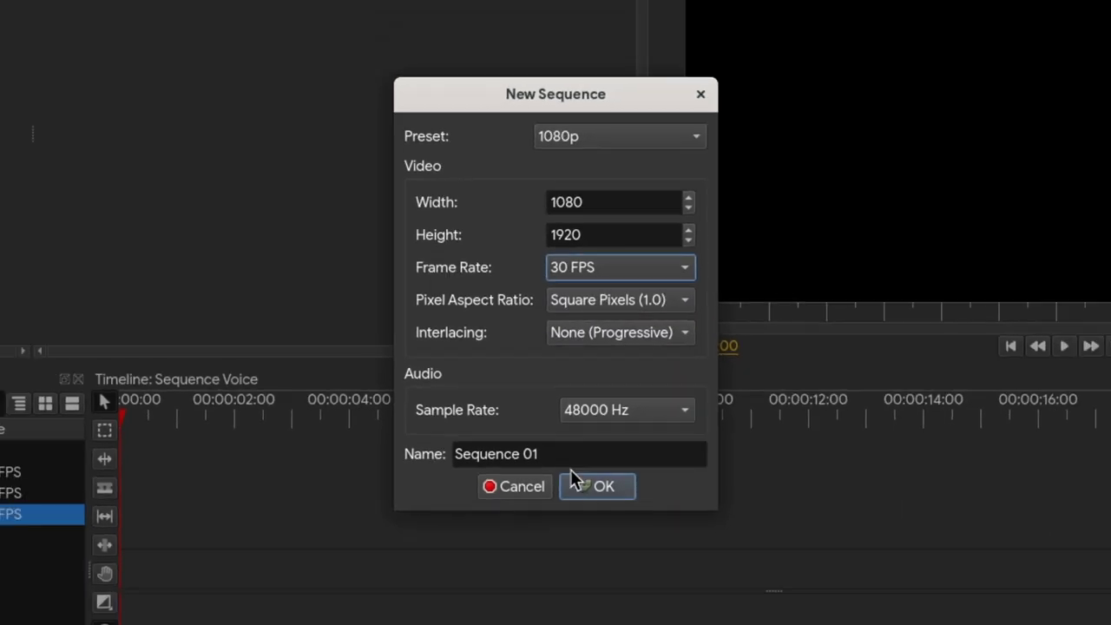
pyautogui.click(580, 418)
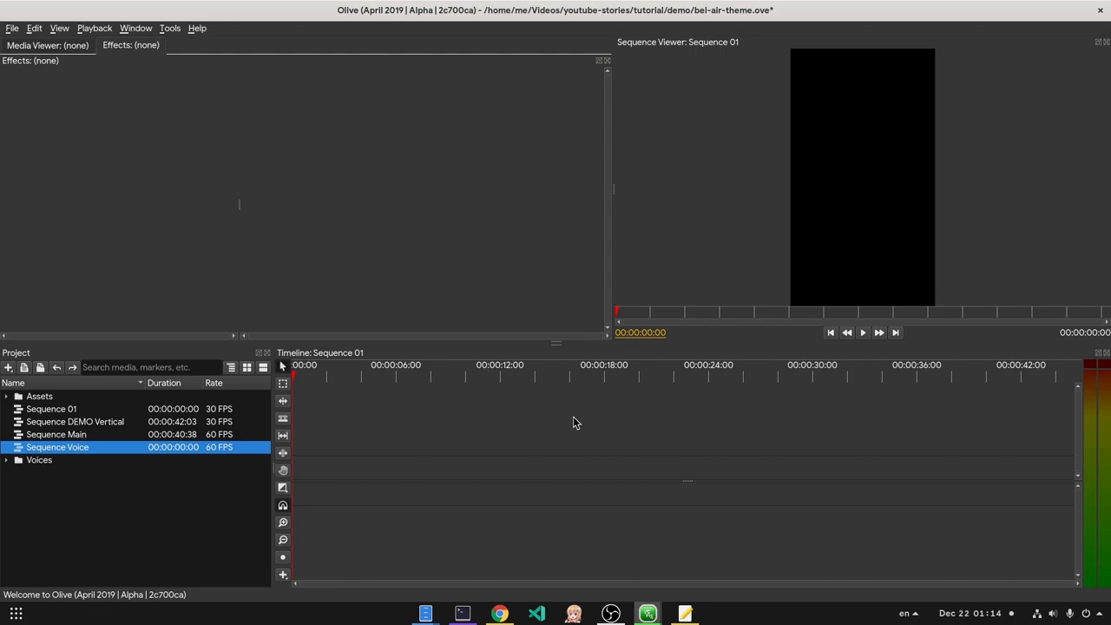
# - Open Sequence DEMO Vertical and preview the first part of its playback
pyautogui.doubleClick(115, 422)
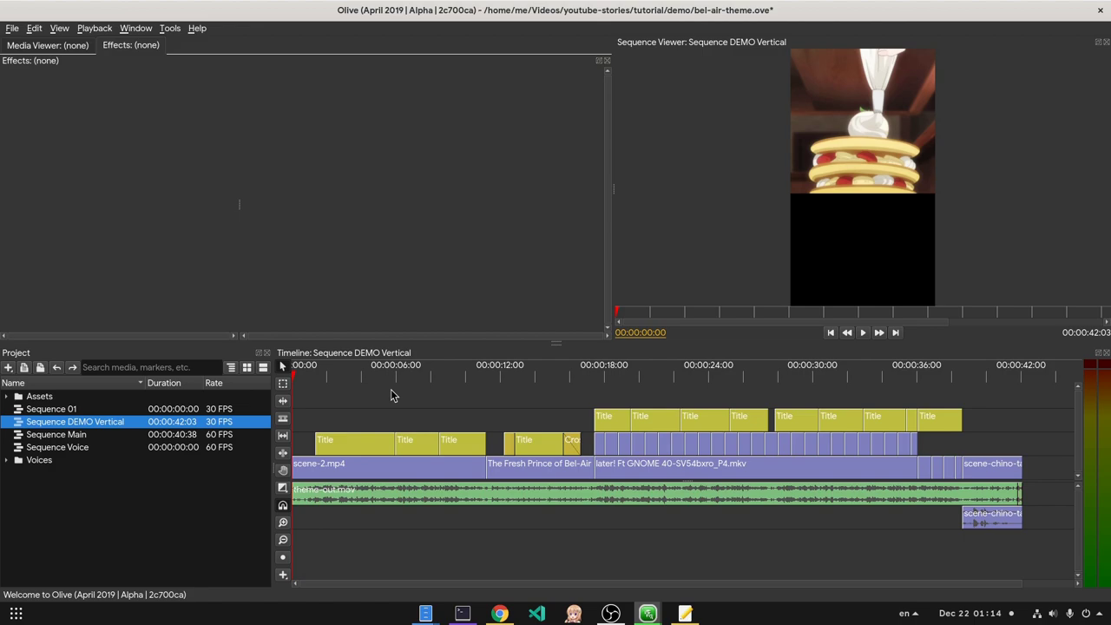
pyautogui.press('space')
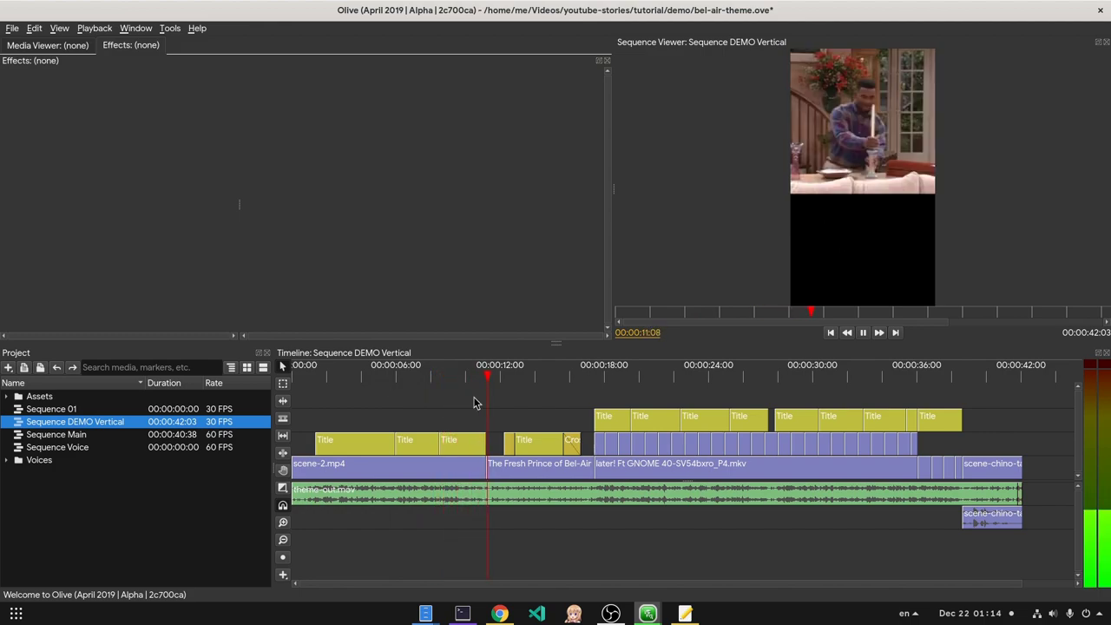
pyautogui.press('space')
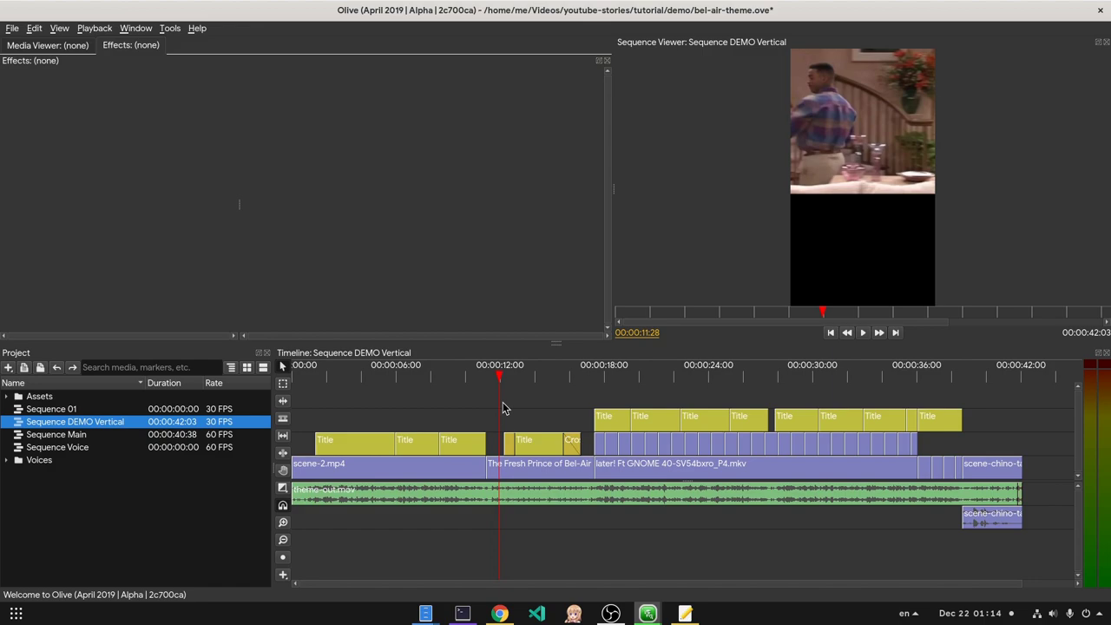
# - Bring up the export settings for Sequence DEMO Vertical and set the video codec to MPEG-4 part 2
pyautogui.hotkey('ctrl', 'm')
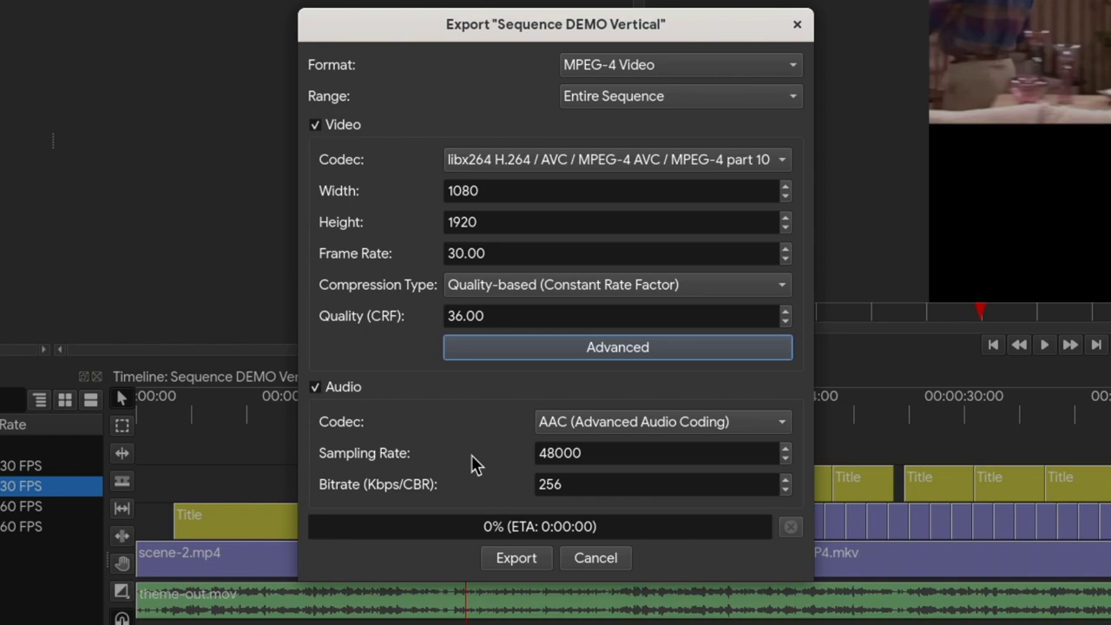
pyautogui.click(558, 163)
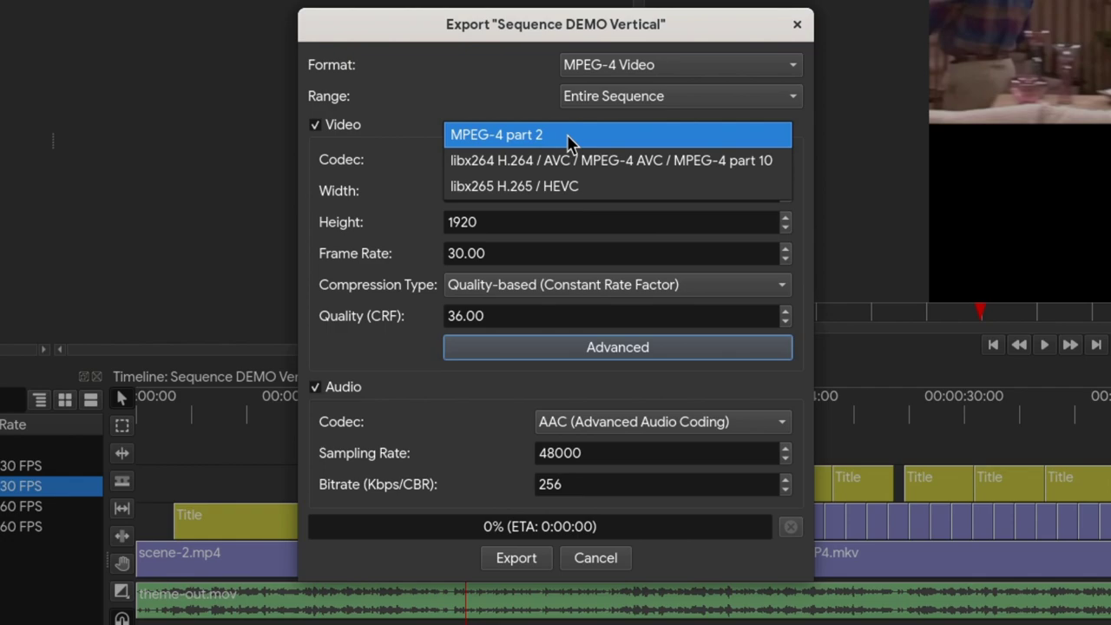
pyautogui.click(568, 139)
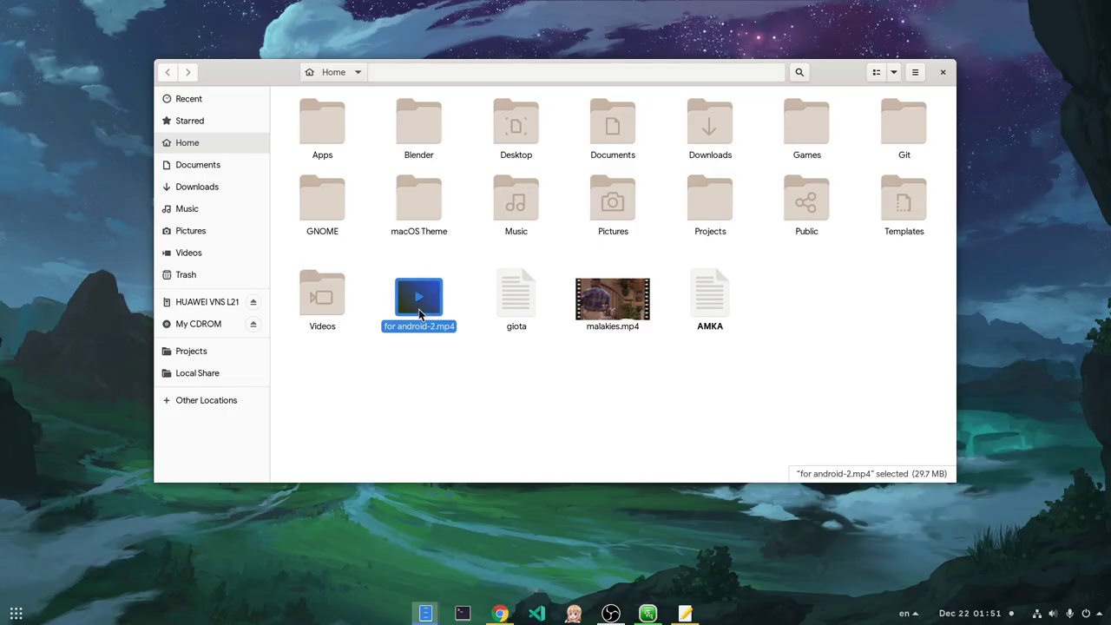
# - Copy for android-2.mp4 from the Home folder and open the HUAWEI VNS L21 phone's internal storage in a new tab
pyautogui.rightClick(420, 314)
pyautogui.click(452, 371)
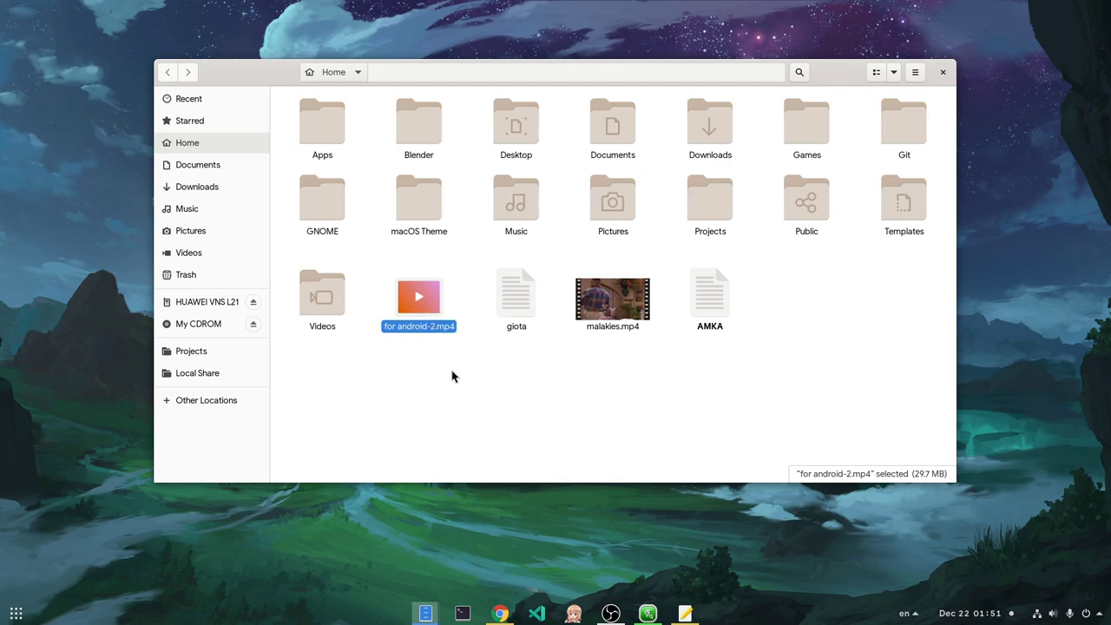
pyautogui.rightClick(199, 301)
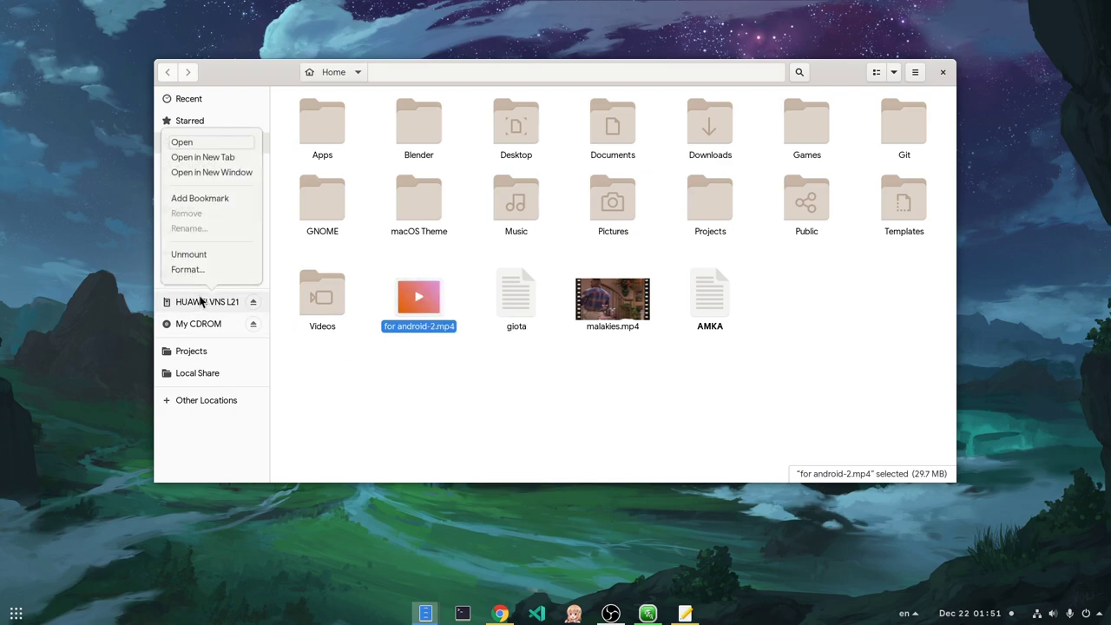
pyautogui.click(228, 160)
pyautogui.click(678, 103)
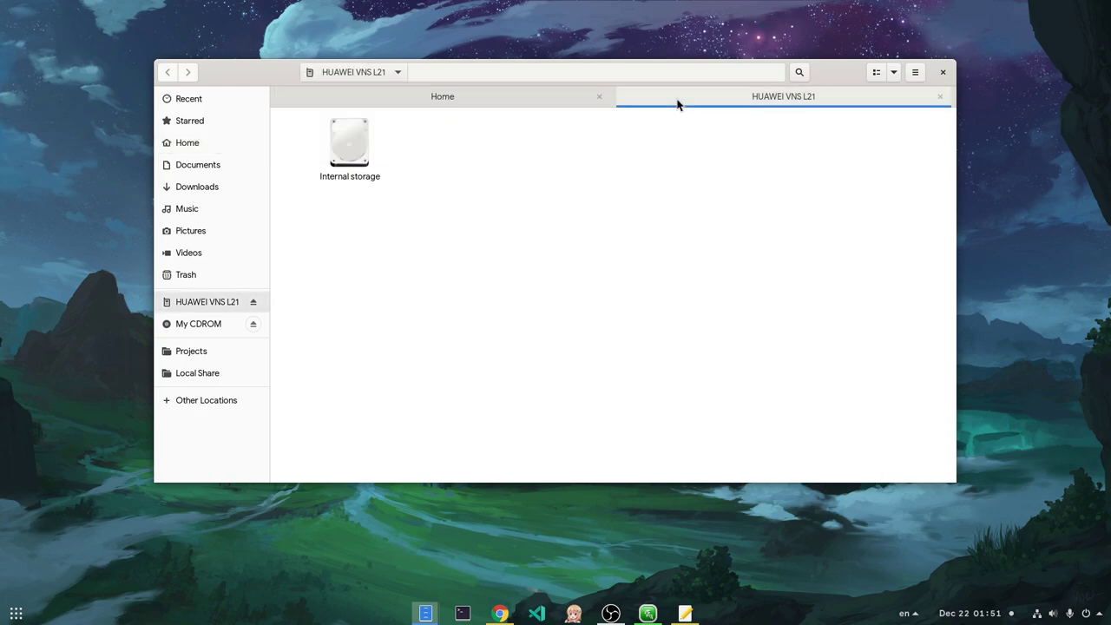
pyautogui.doubleClick(351, 147)
# - Search the internal storage for "camera", paste the copied video into the DCIM Camera folder and close the file manager
pyautogui.click(403, 234)
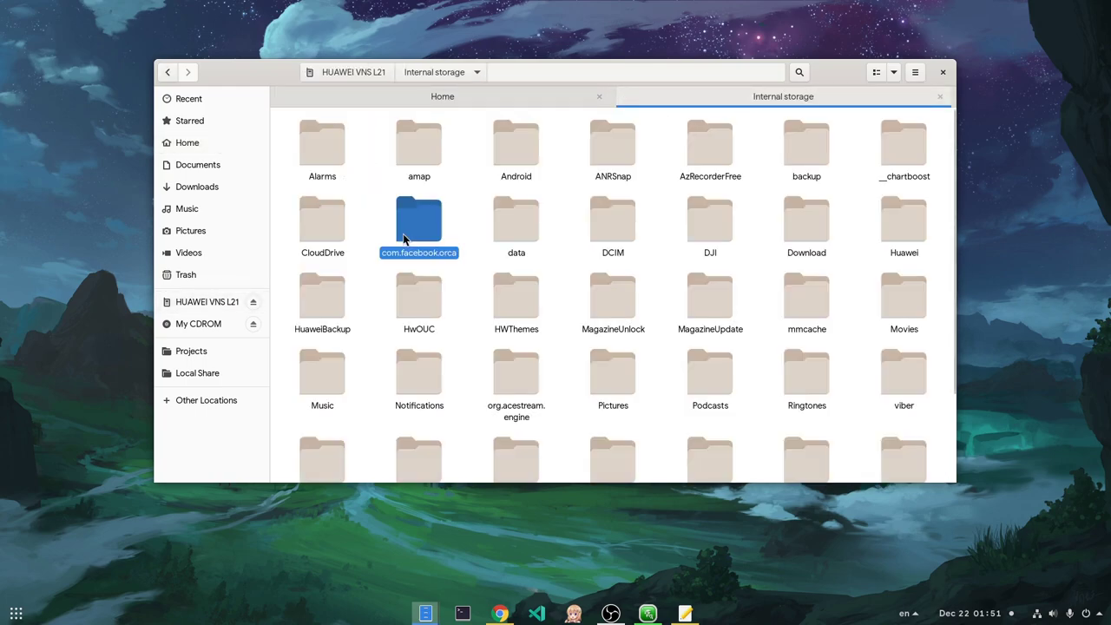
pyautogui.write('camera')
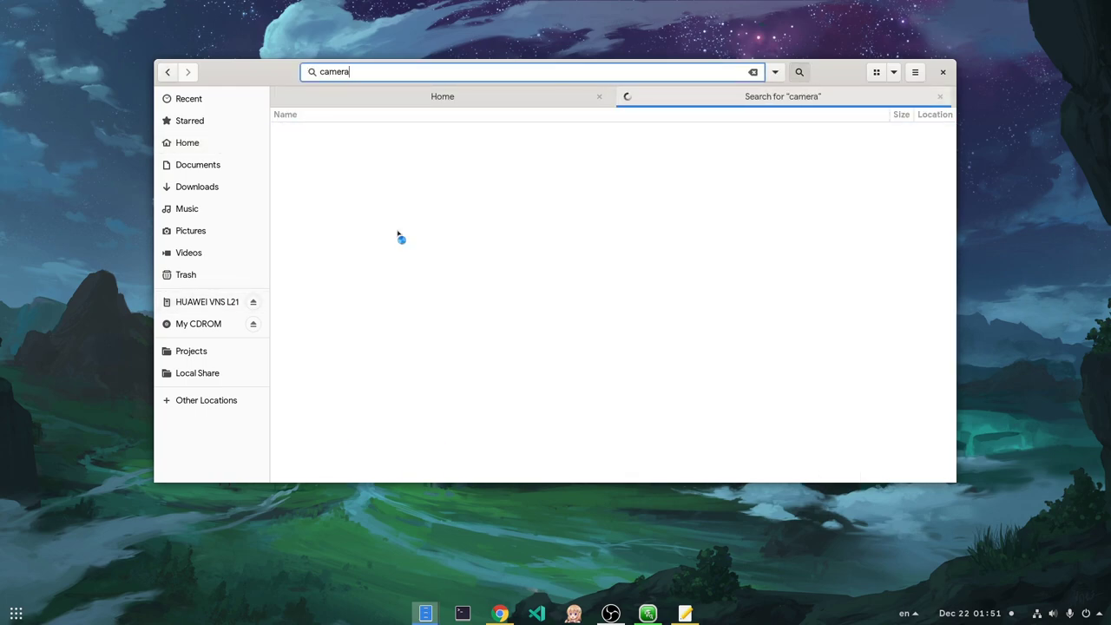
pyautogui.doubleClick(354, 141)
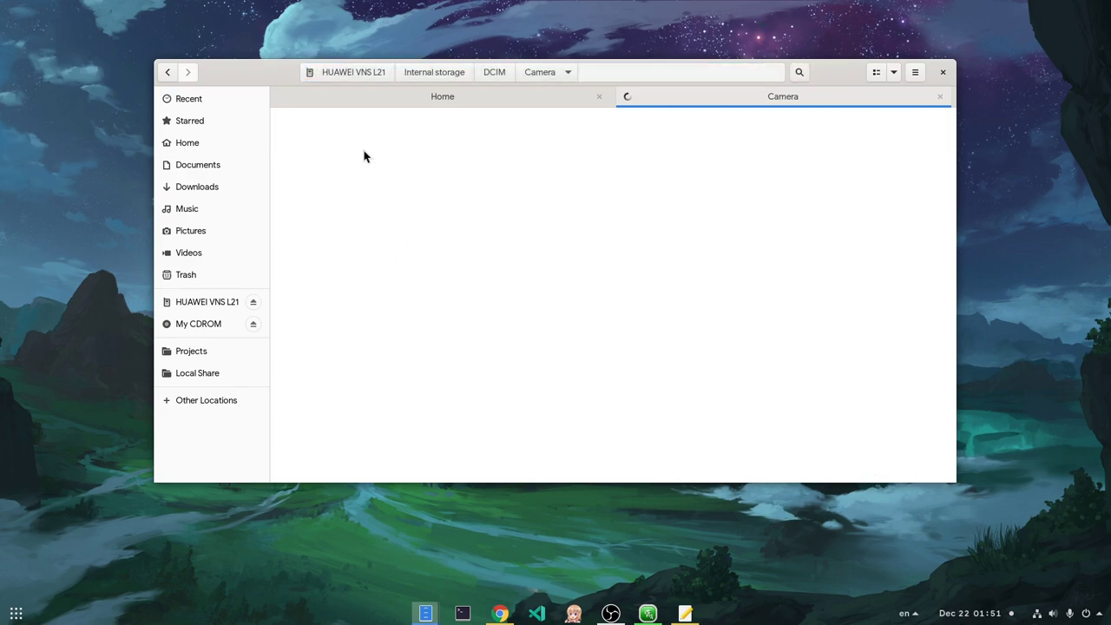
pyautogui.rightClick(372, 207)
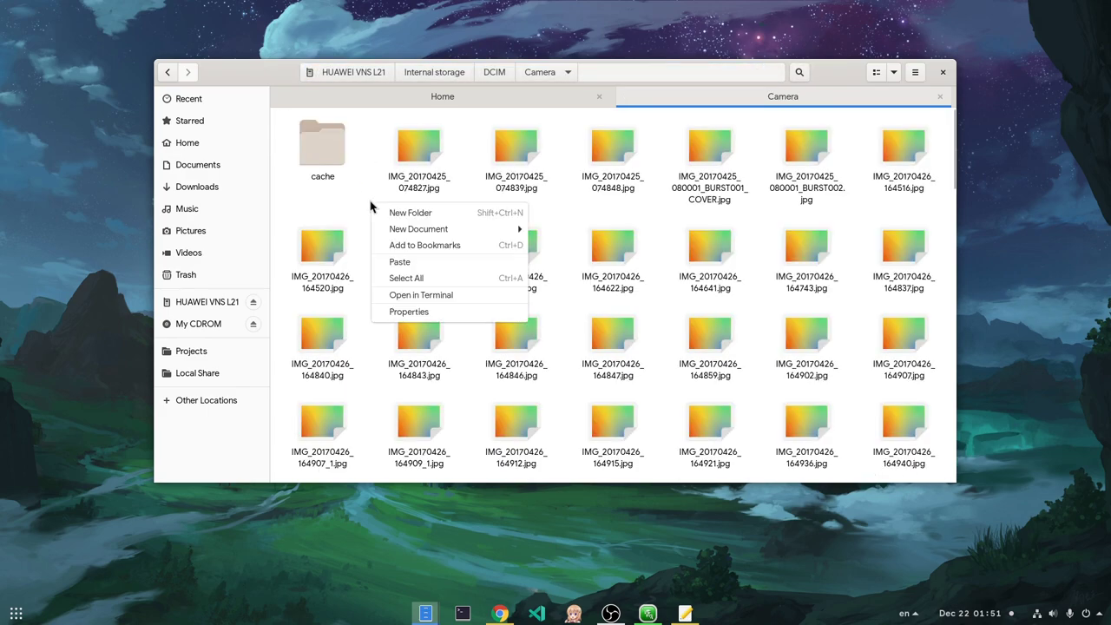
pyautogui.click(399, 258)
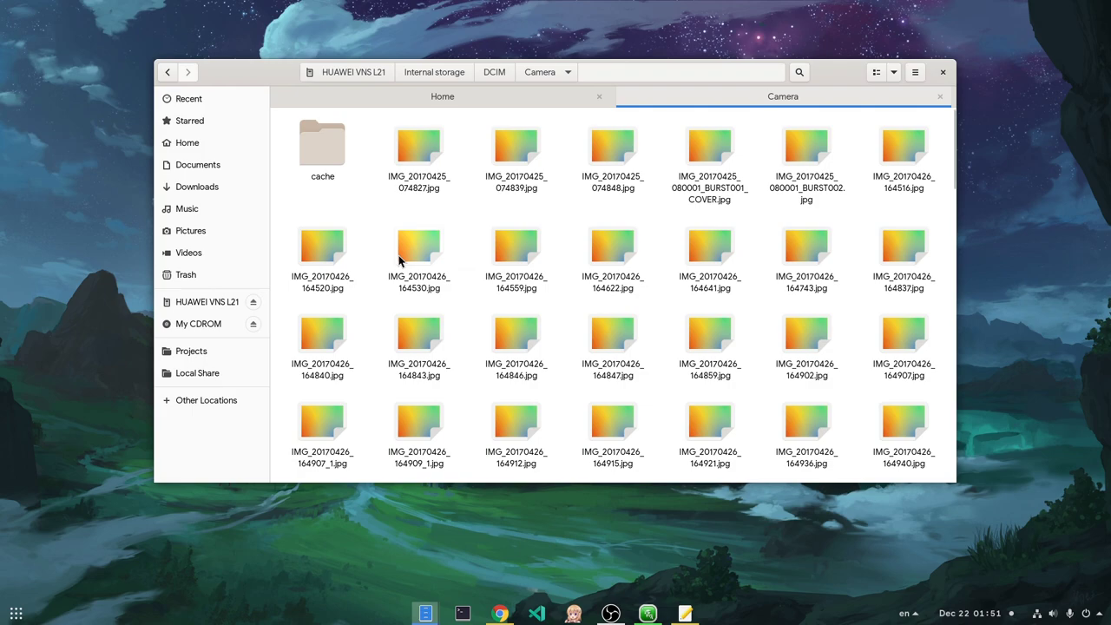
pyautogui.click(942, 75)
# - Switch to the terminal, run scrcpy to mirror the phone, and move the phone window clear of the terminal output
pyautogui.click(463, 614)
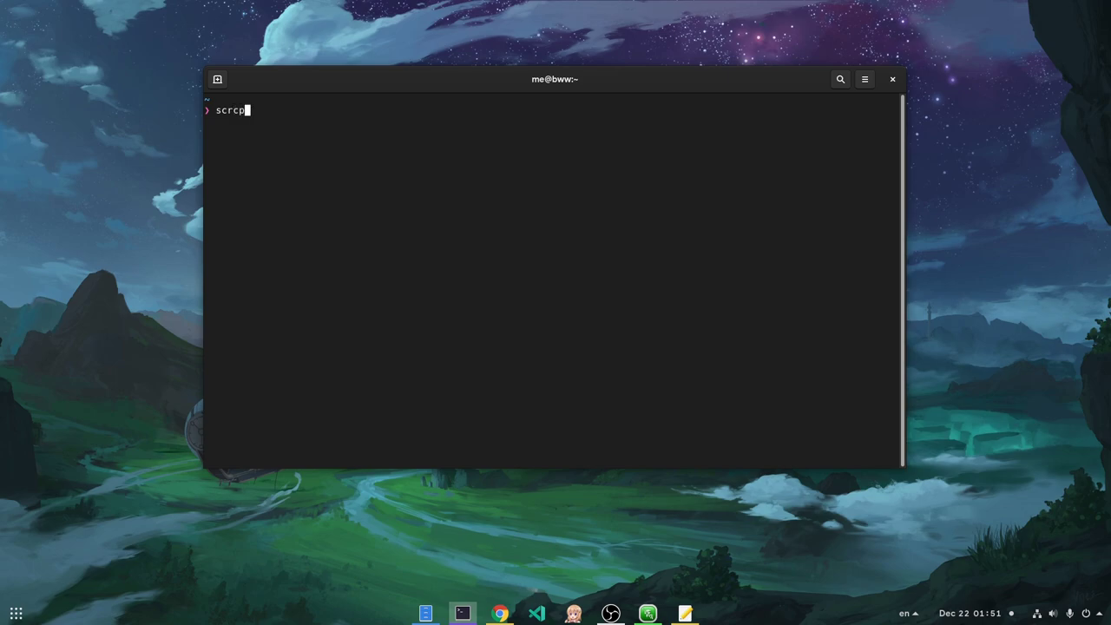
pyautogui.press('Return')
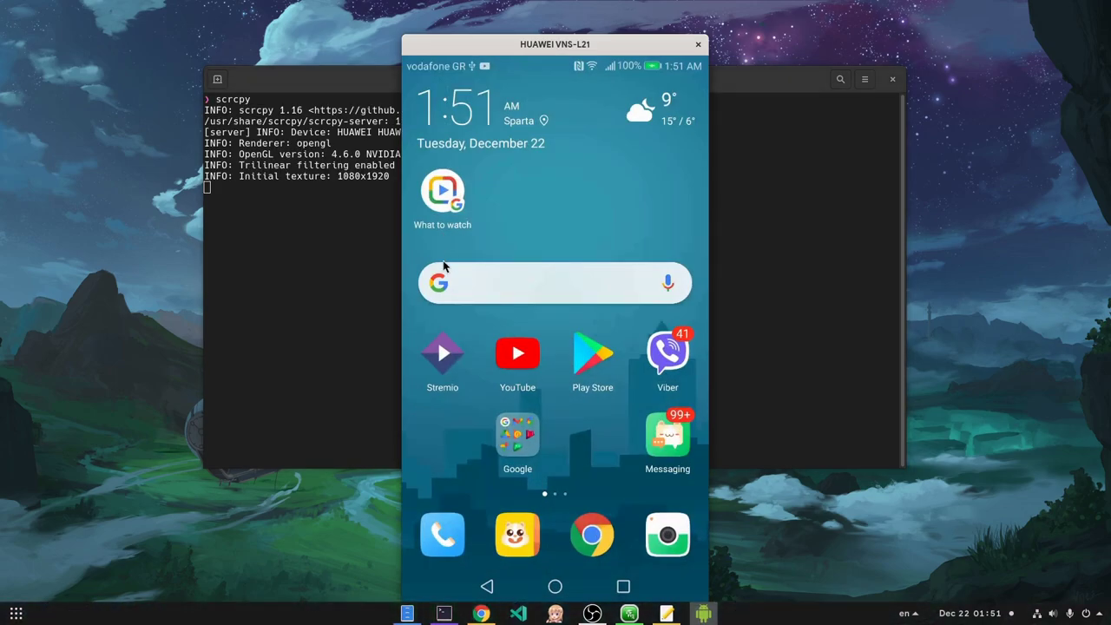
pyautogui.moveTo(528, 218); pyautogui.dragTo(826, 191)
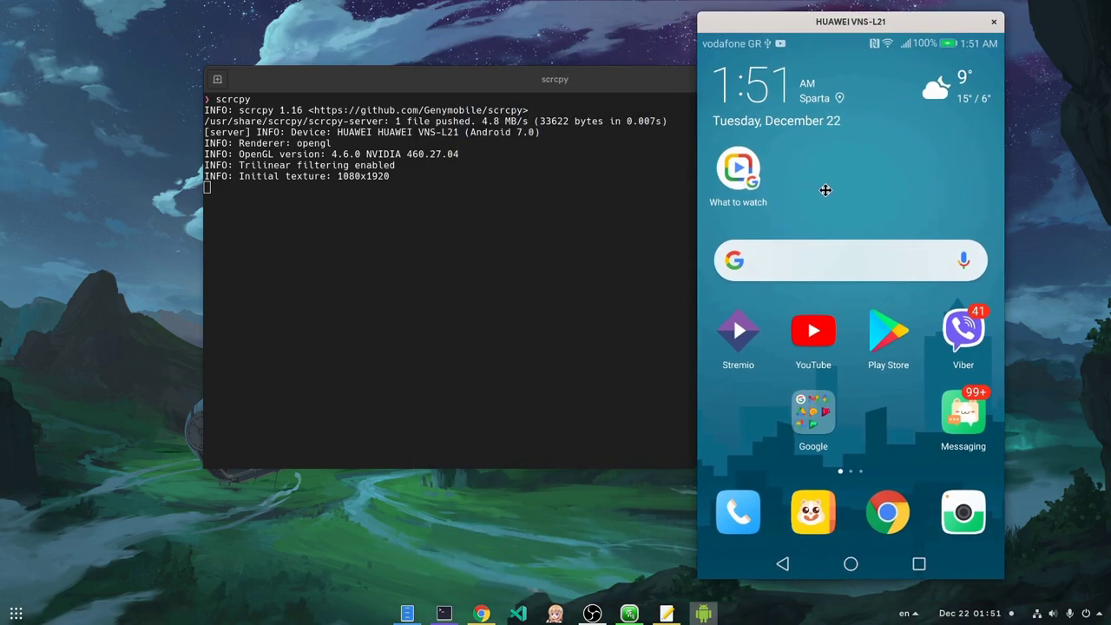
# - Start a new story in the mirrored phone's YouTube app and choose the 0:42 video from the gallery
pyautogui.click(816, 334)
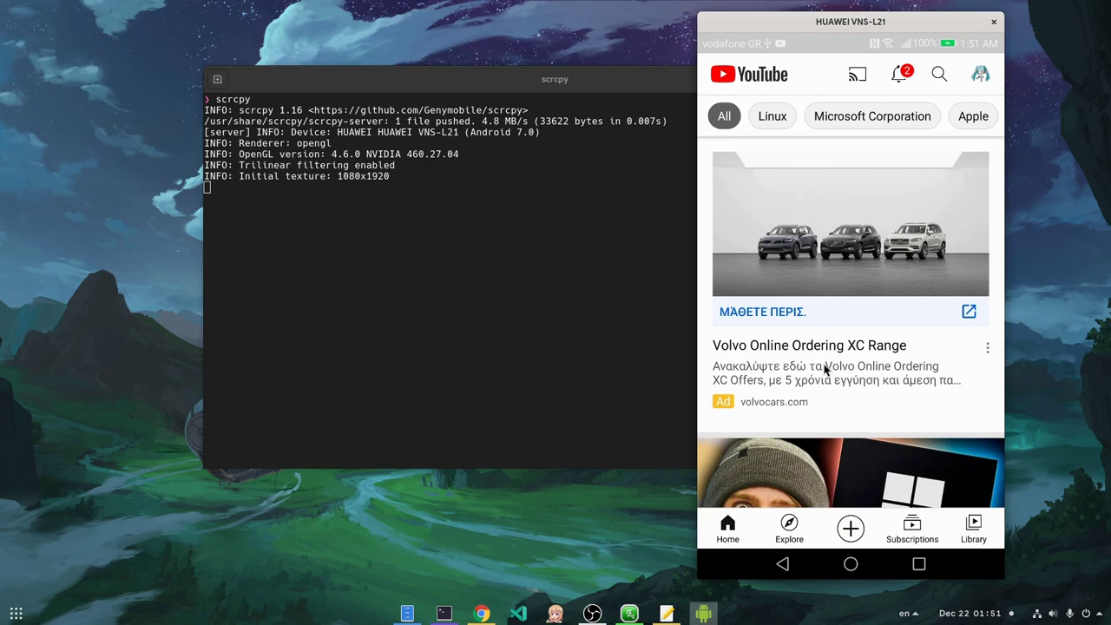
pyautogui.click(851, 528)
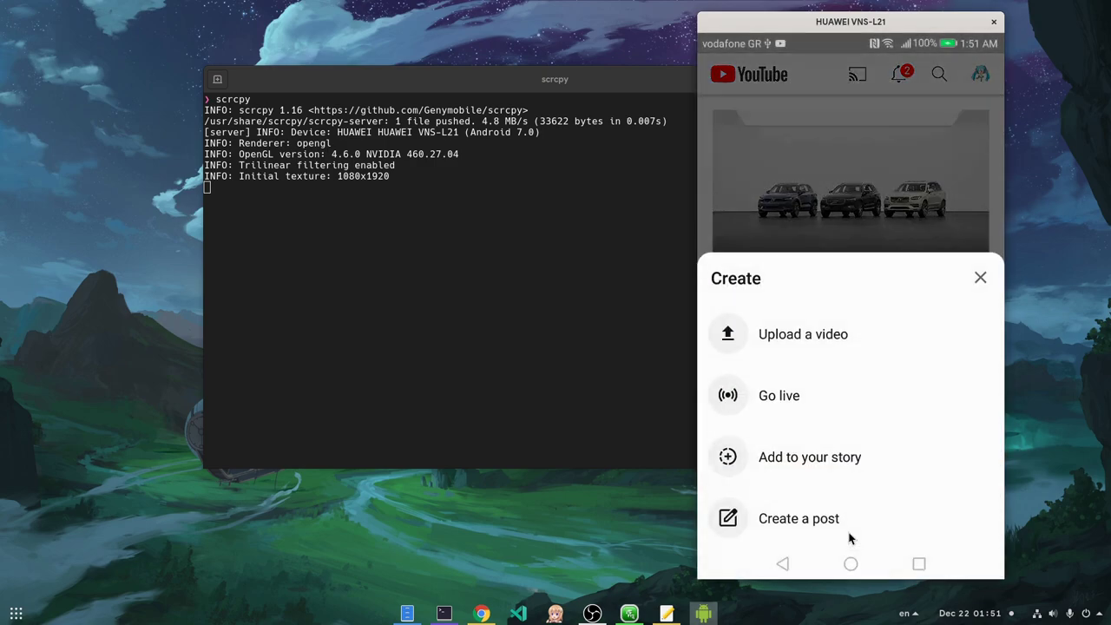
pyautogui.click(862, 465)
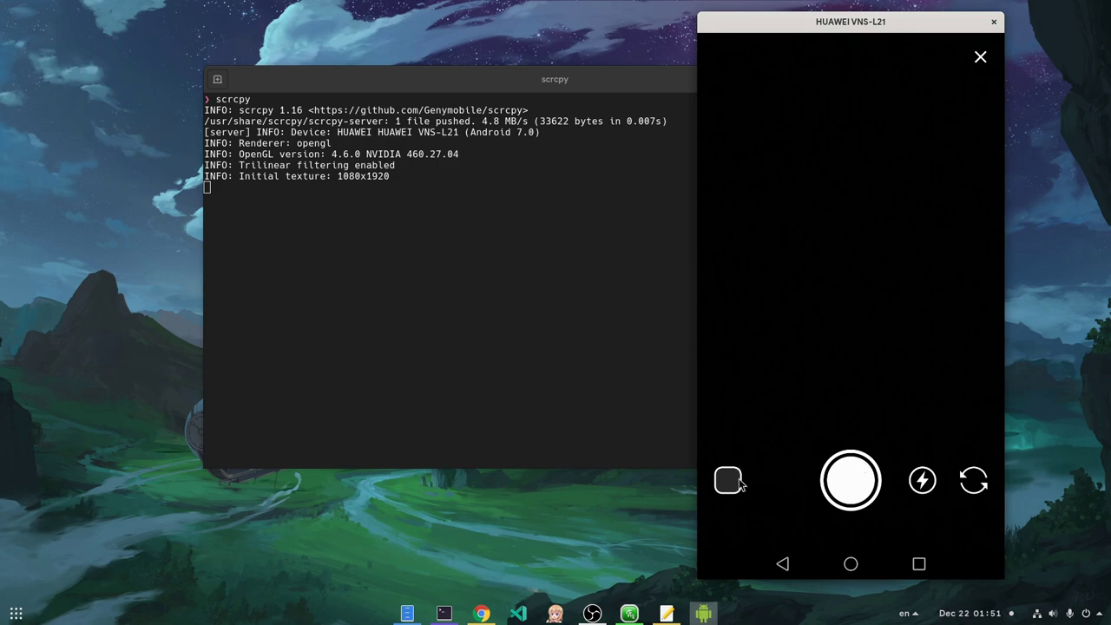
pyautogui.click(729, 481)
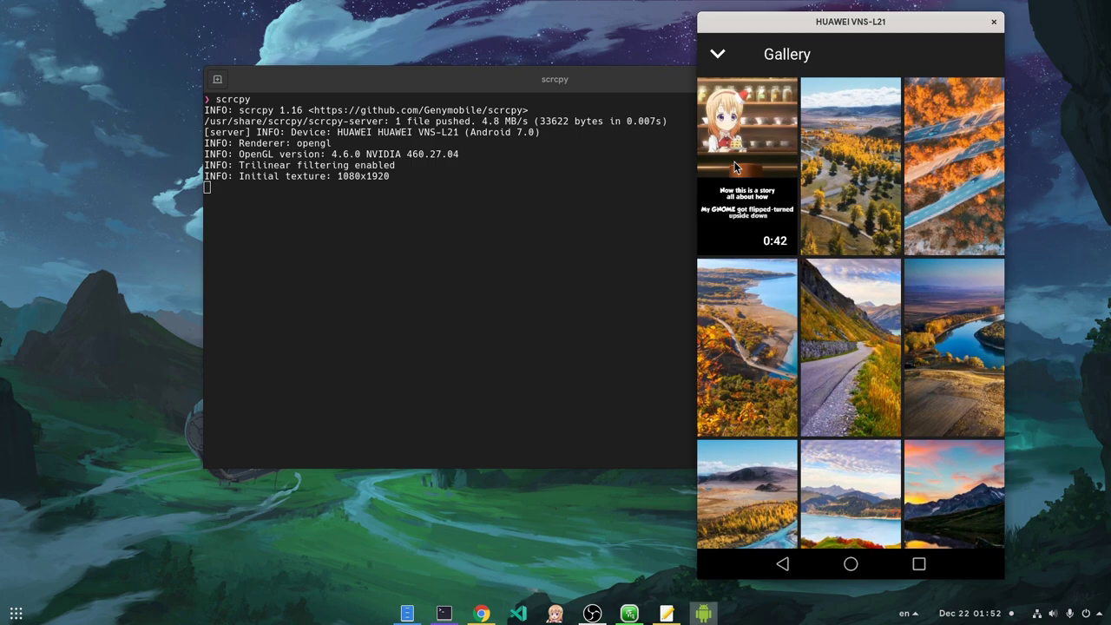
pyautogui.click(734, 167)
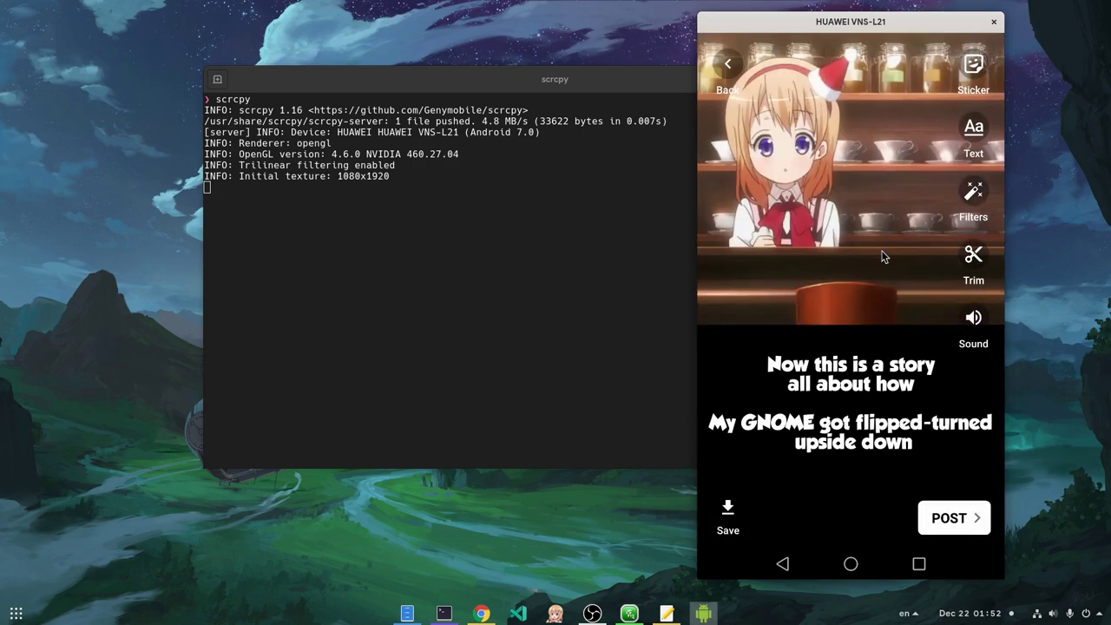
# - Mute the story's sound and place a NEW! sticker beside the girl's red bow, removing the extra copy from above the red stool
pyautogui.click(984, 327)
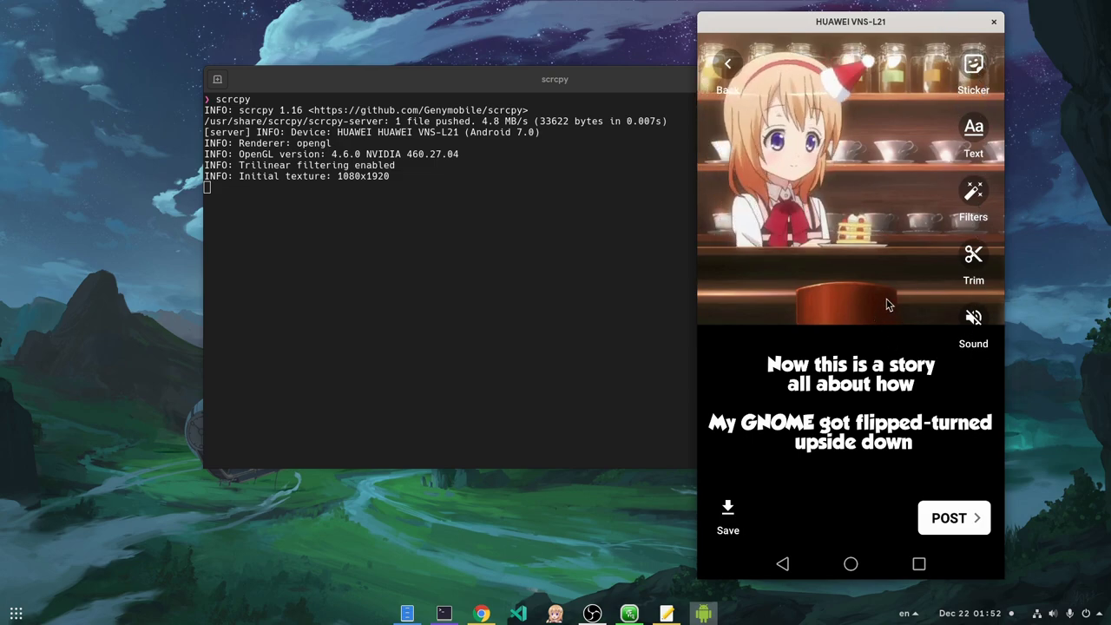
pyautogui.click(972, 71)
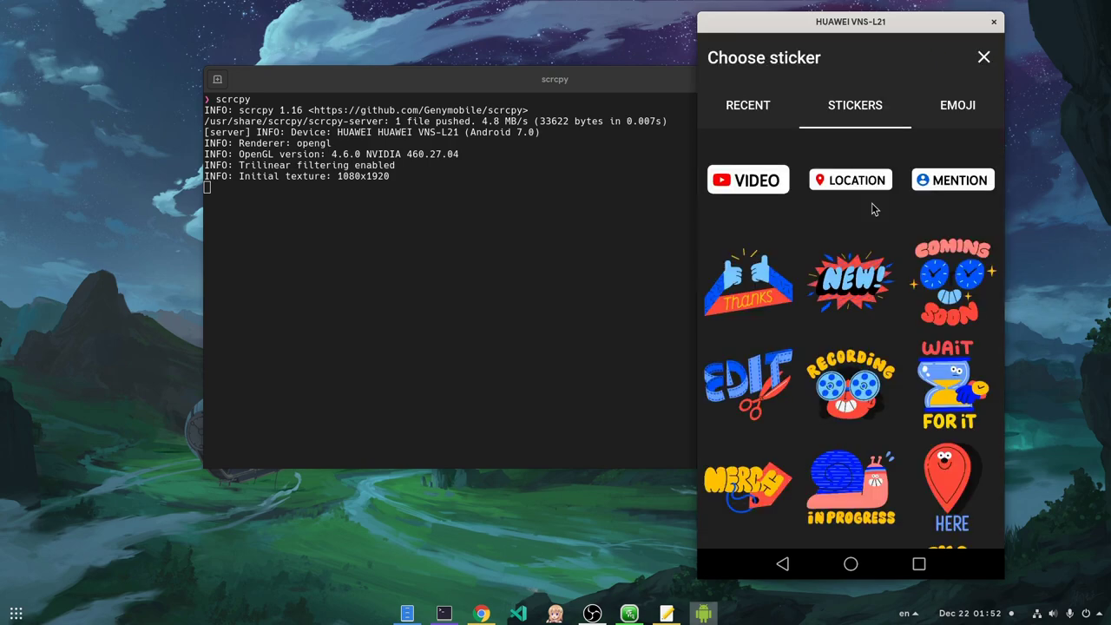
pyautogui.click(858, 279)
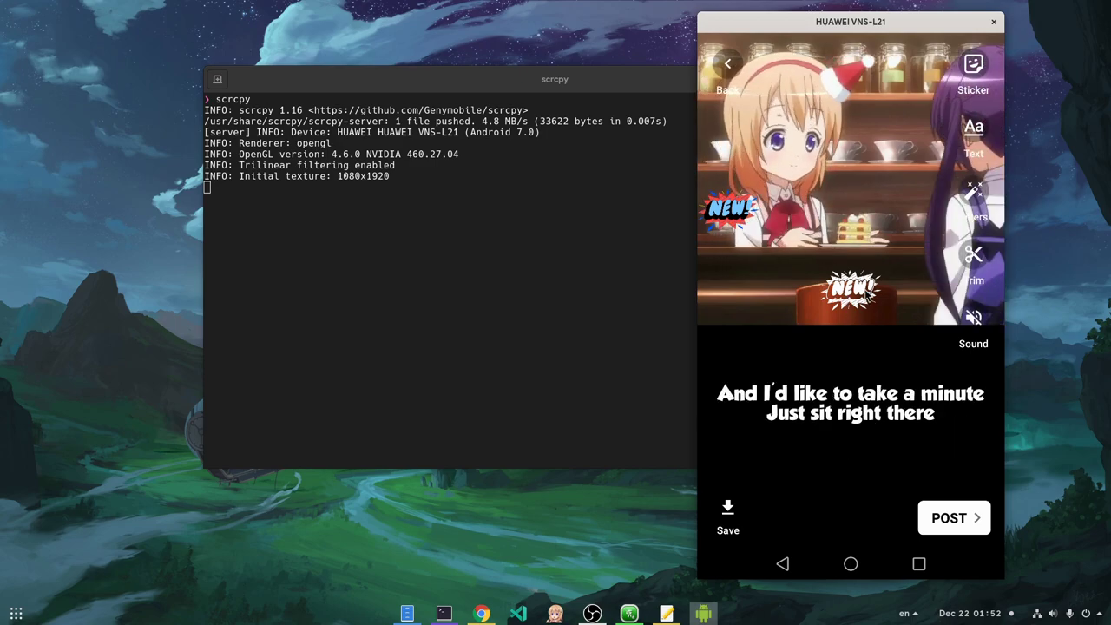
pyautogui.moveTo(868, 295); pyautogui.dragTo(850, 518)
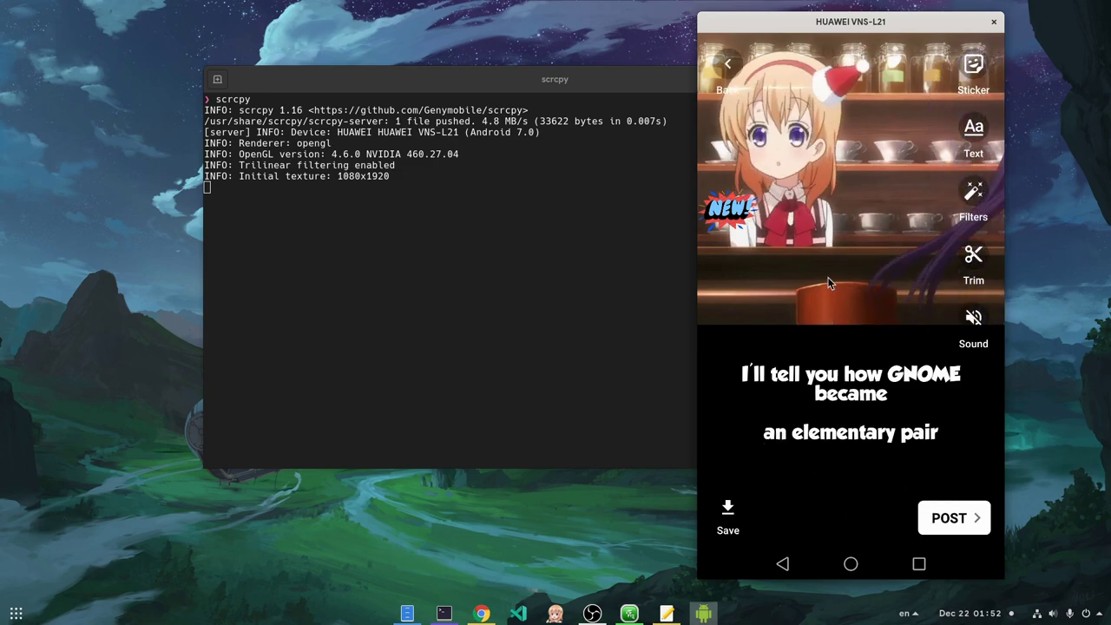
pyautogui.moveTo(719, 208); pyautogui.dragTo(749, 210)
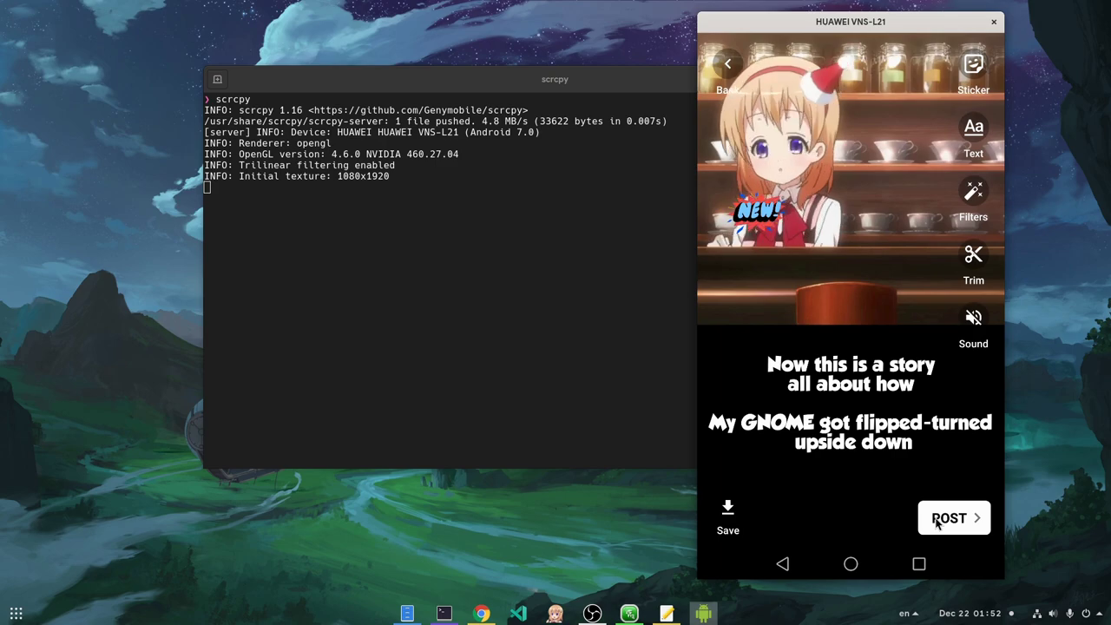
# - Post the video to the story and open the story's upload status from the channel's profile picture
pyautogui.click(937, 519)
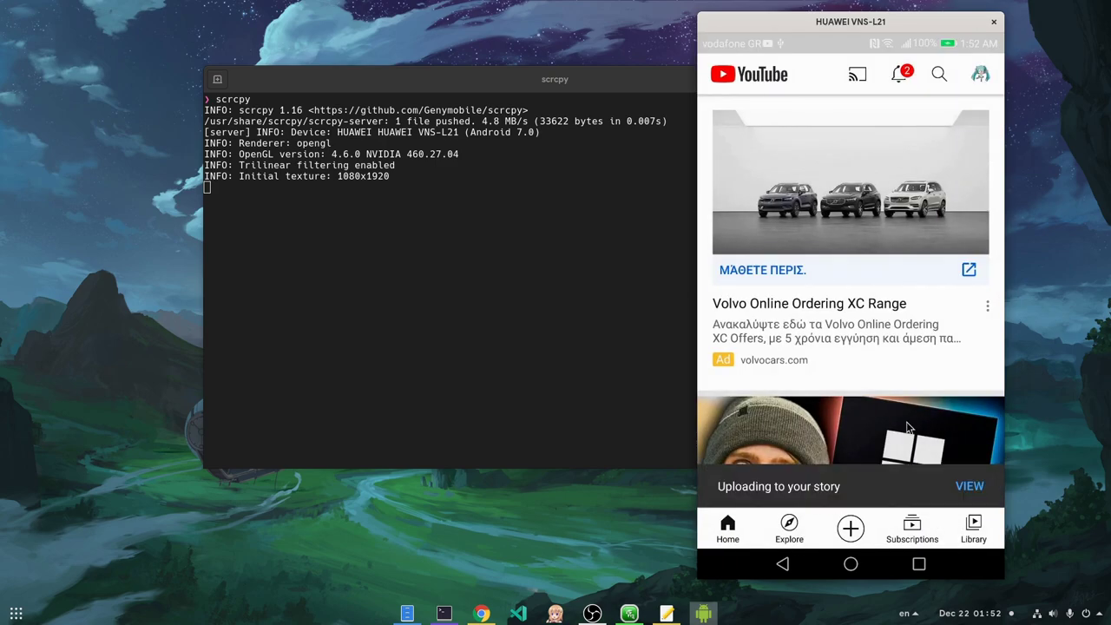
pyautogui.click(972, 487)
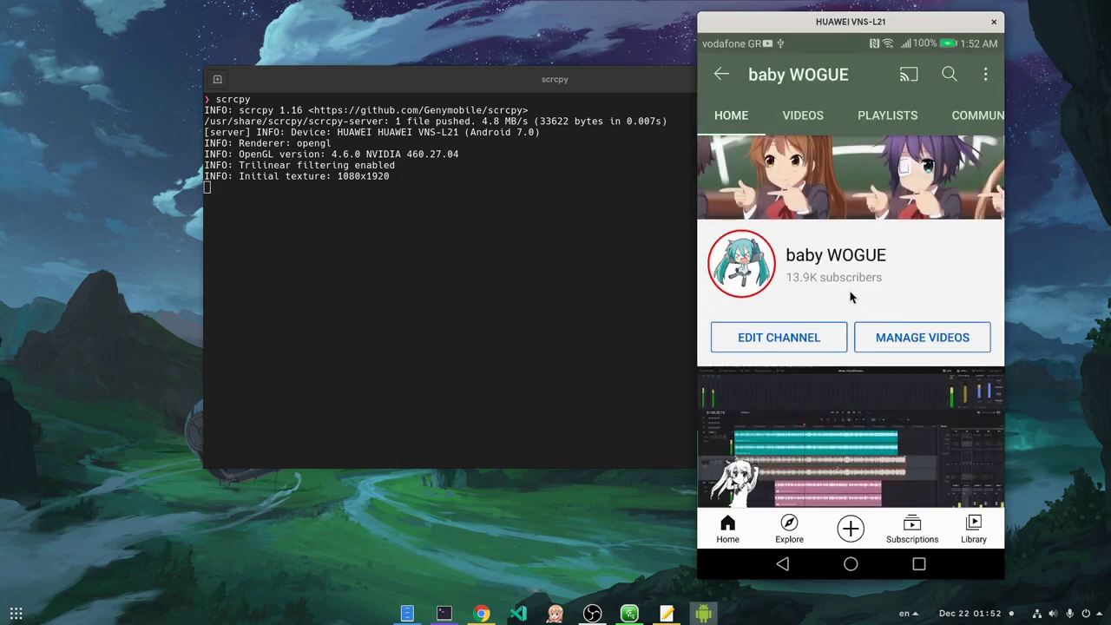
pyautogui.click(744, 271)
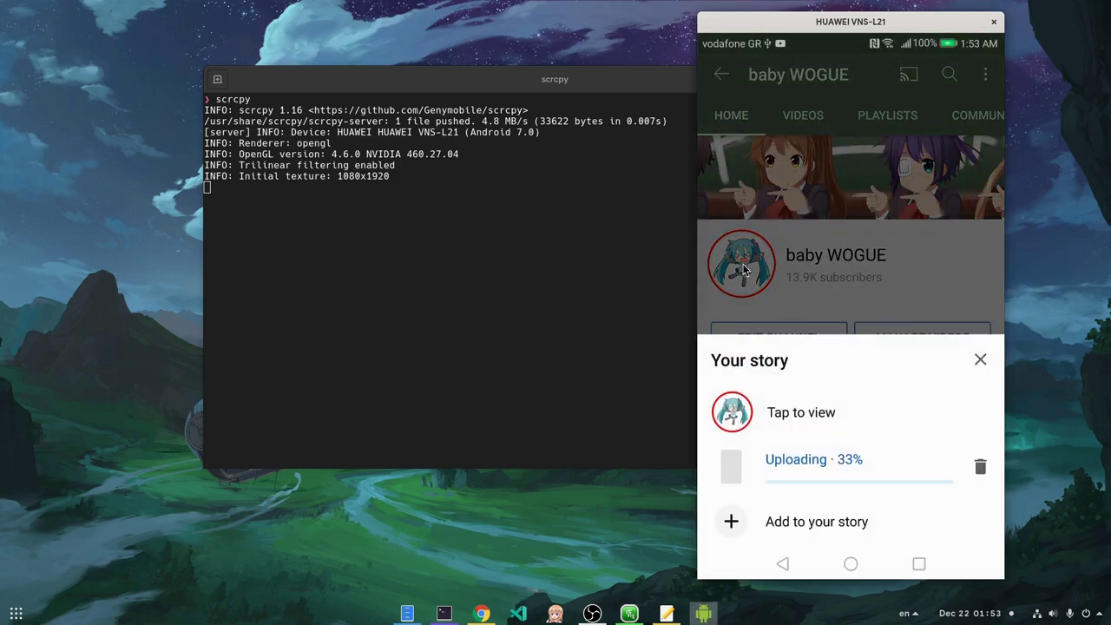